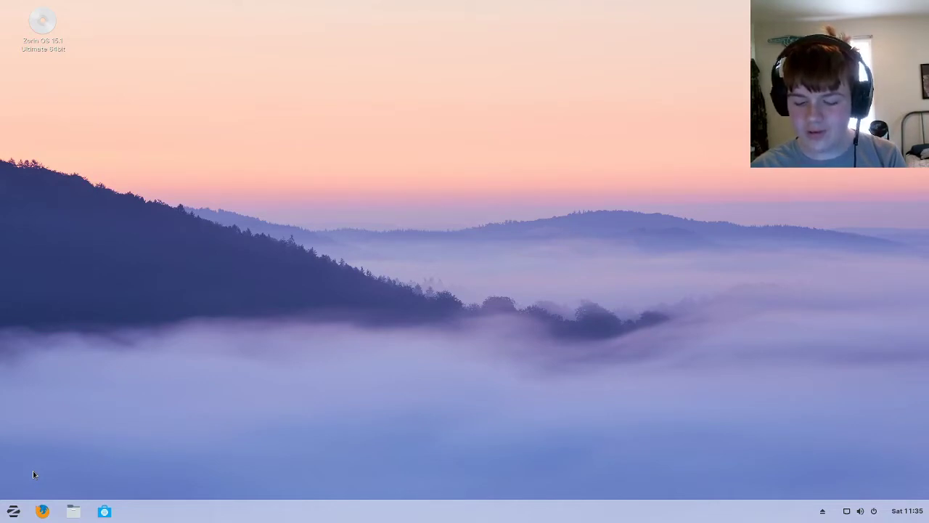
# Step: Look over the application menu and the calendar and notification panel, closing each one again
pyautogui.click(13, 511)
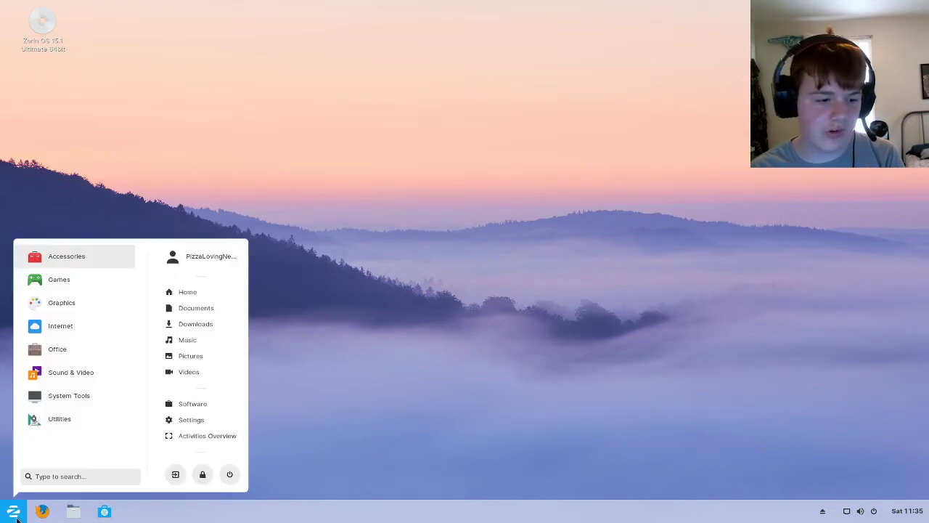
pyautogui.click(13, 511)
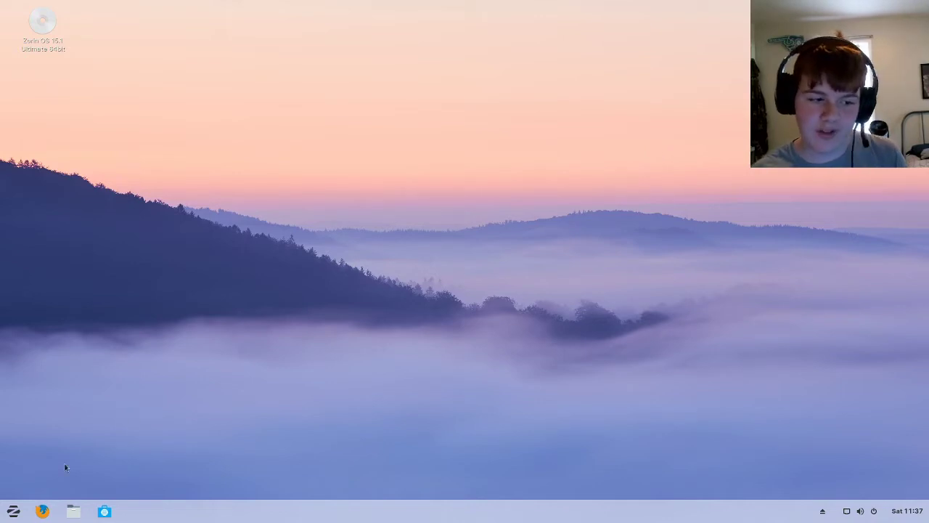
pyautogui.click(896, 510)
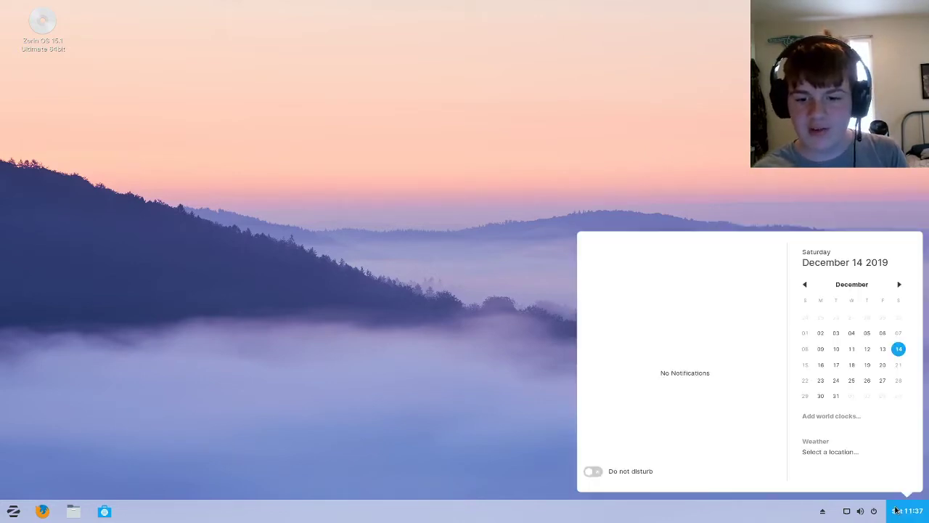
pyautogui.click(896, 510)
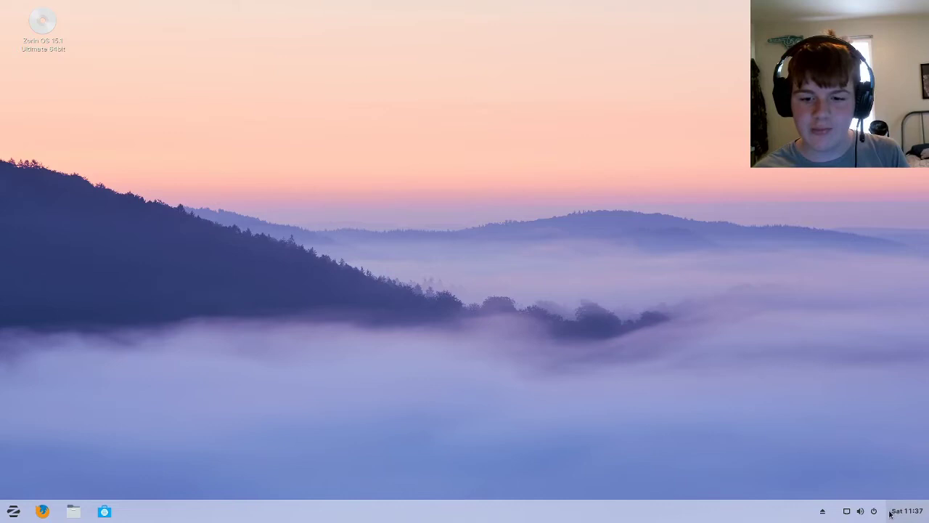
pyautogui.click(892, 512)
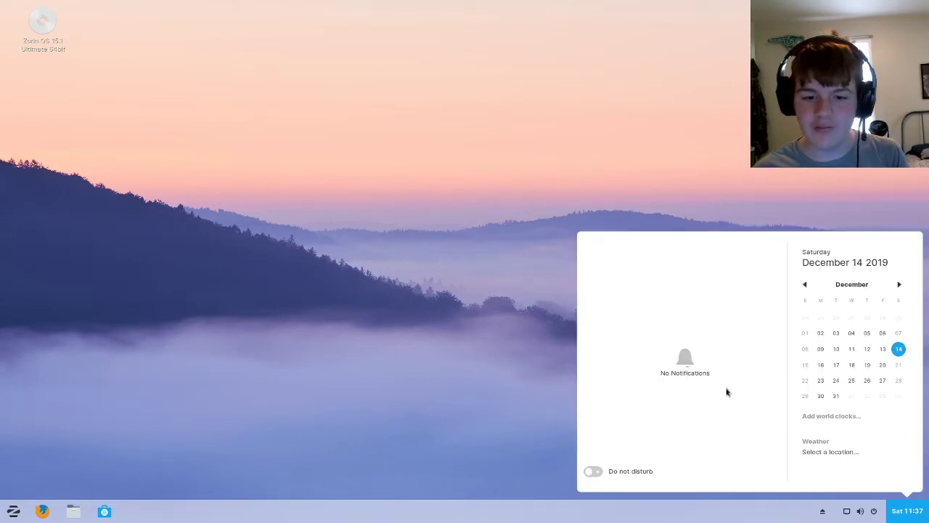
pyautogui.click(536, 341)
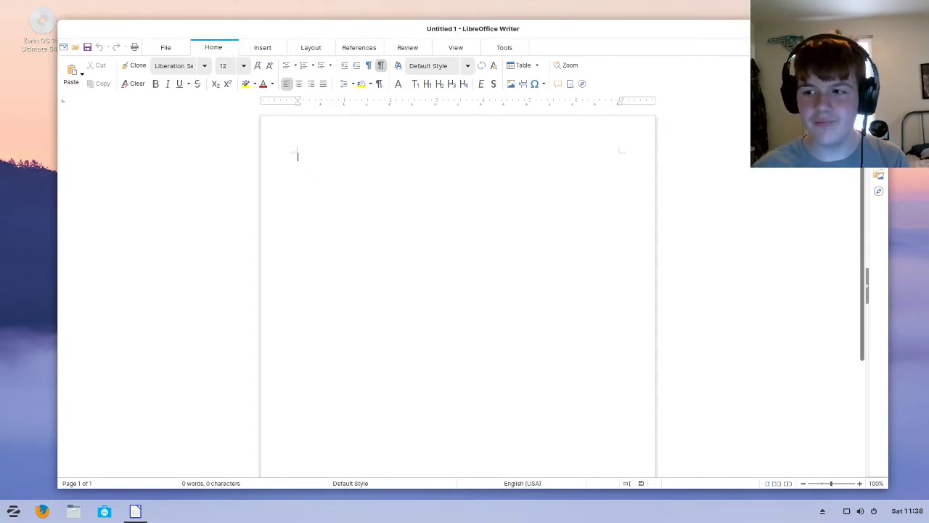
# Step: Write "Hello Darkness My Old Friend, I've come to talk to you again" in the document and set its font to Sans Forgetica
pyautogui.write('Hello Darkness My Old Friend, I’ve come to talk to you again')
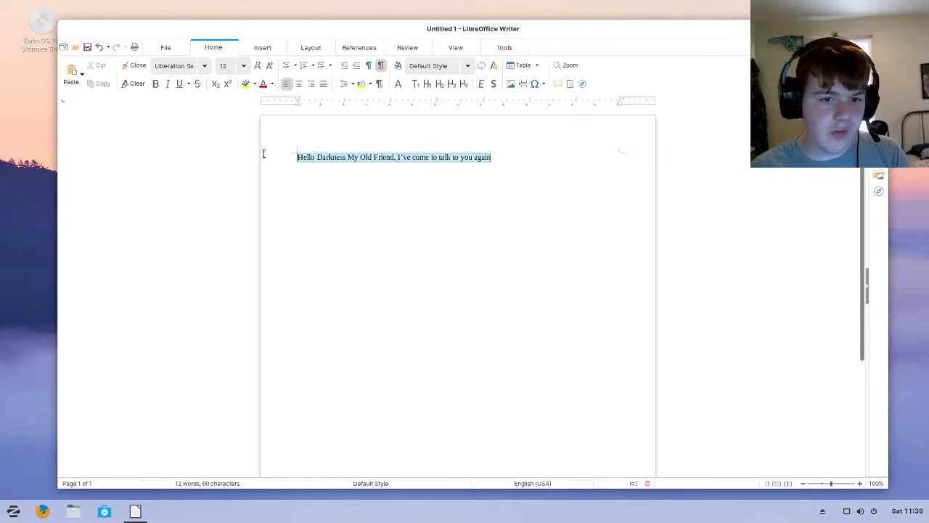
pyautogui.moveTo(264, 152); pyautogui.dragTo(198, 84)
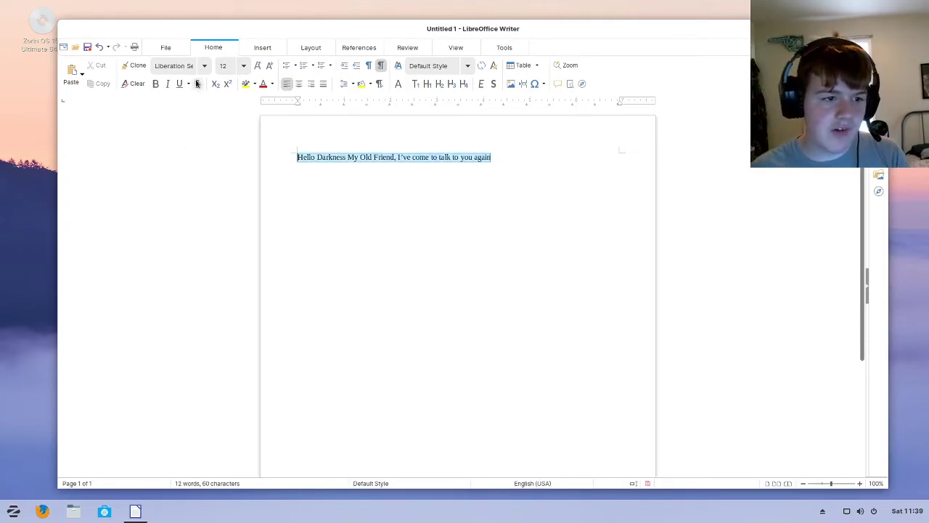
pyautogui.click(204, 65)
pyautogui.scroll(-10, 195, 145)
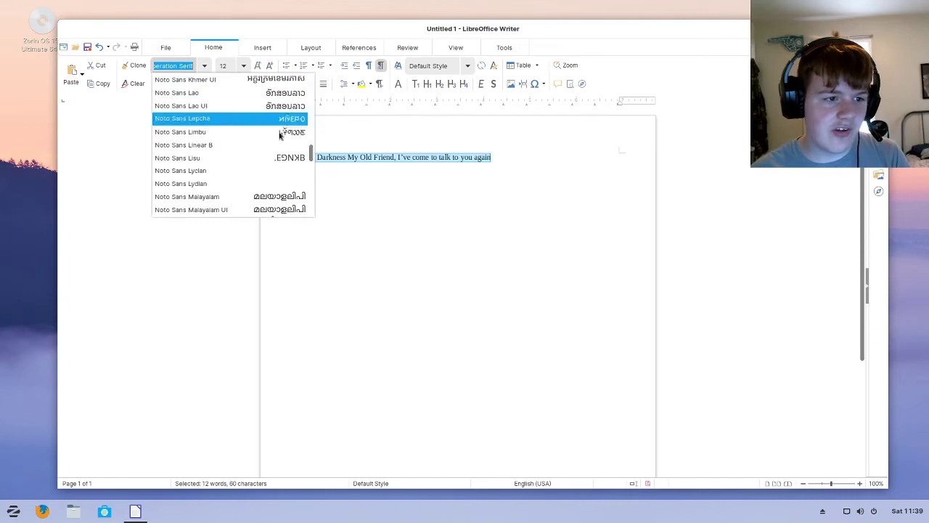
pyautogui.scroll(-5, 235, 116)
pyautogui.scroll(-5, 218, 122)
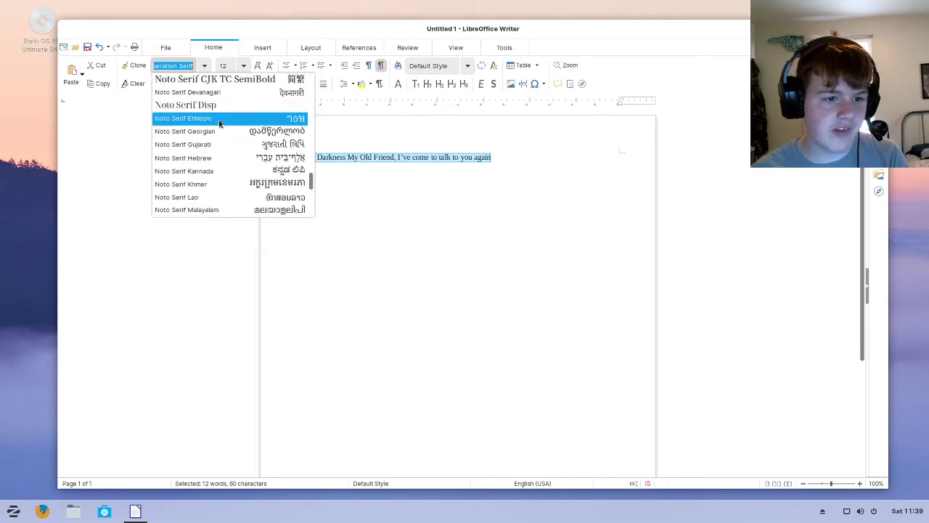
pyautogui.scroll(-10, 198, 144)
pyautogui.click(198, 143)
pyautogui.click(574, 151)
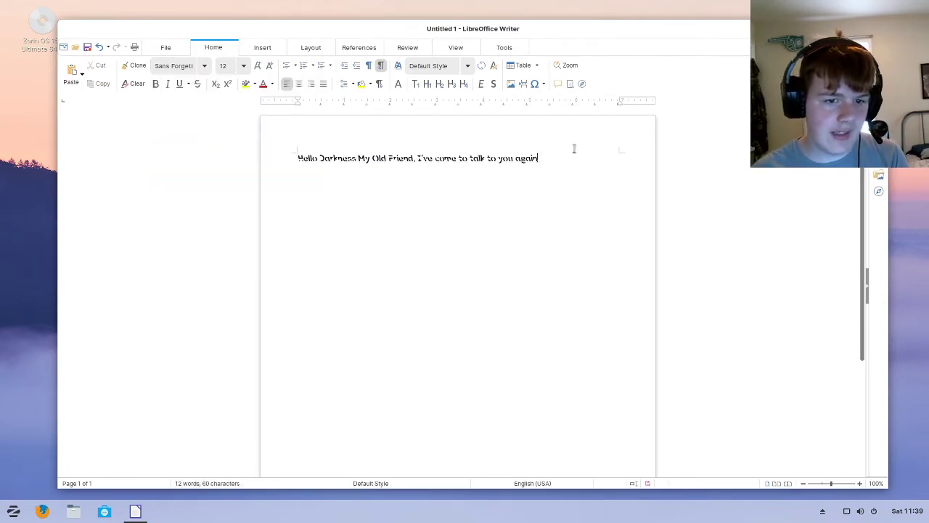
pyautogui.hotkey('ctrl', 'a')
pyautogui.click(396, 183)
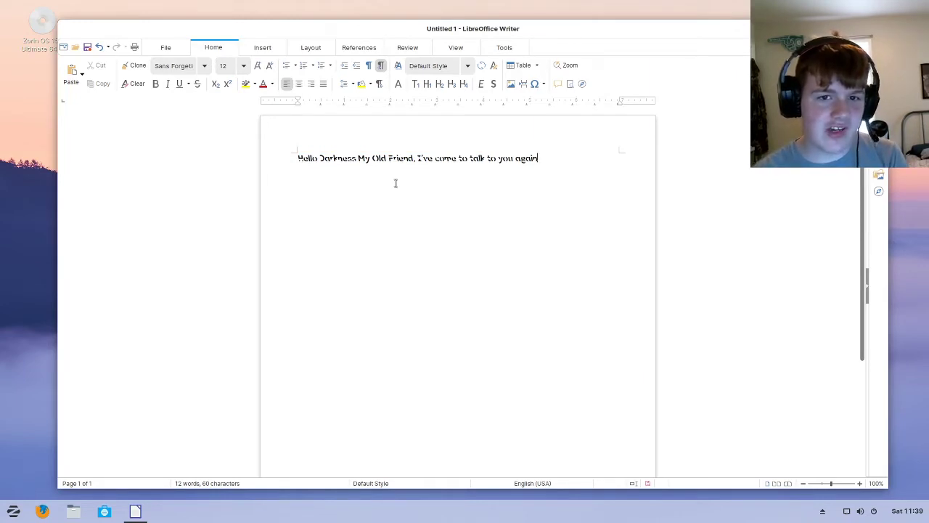
pyautogui.click(469, 157)
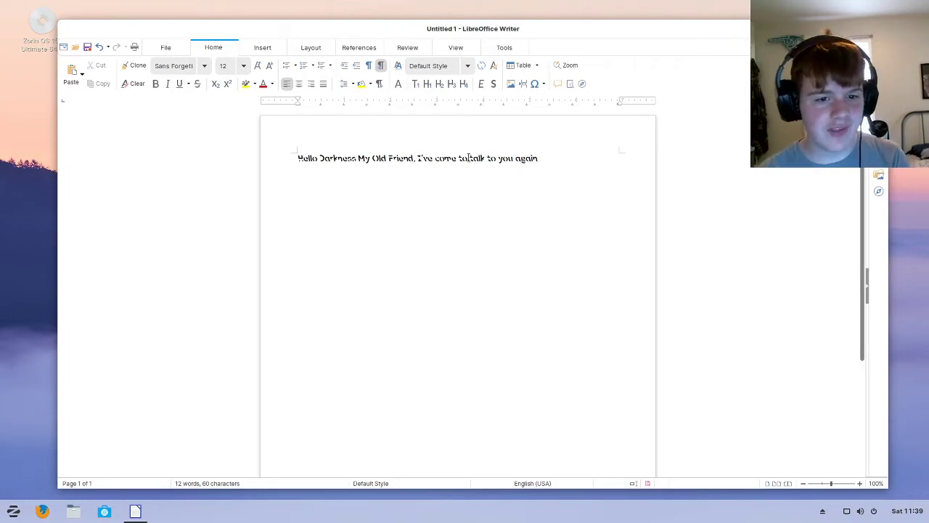
pyautogui.moveTo(297, 158); pyautogui.dragTo(588, 164)
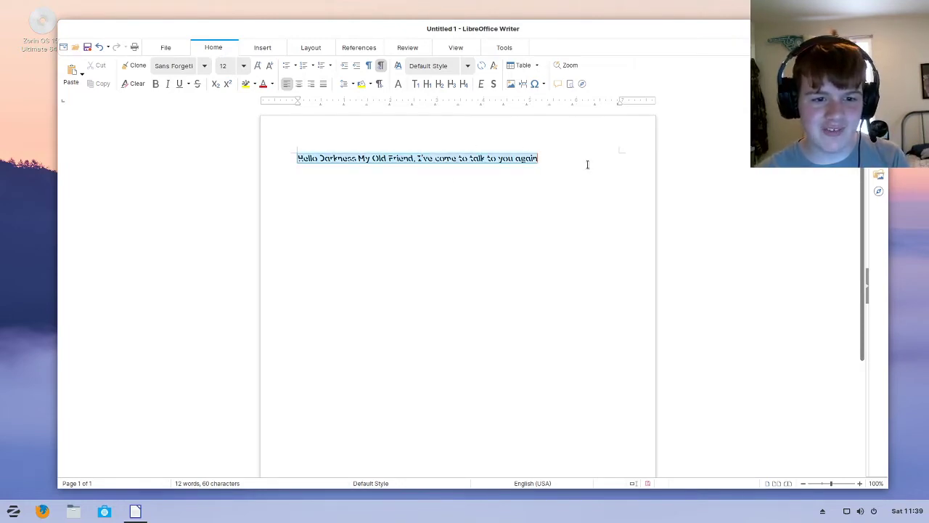
pyautogui.click(552, 159)
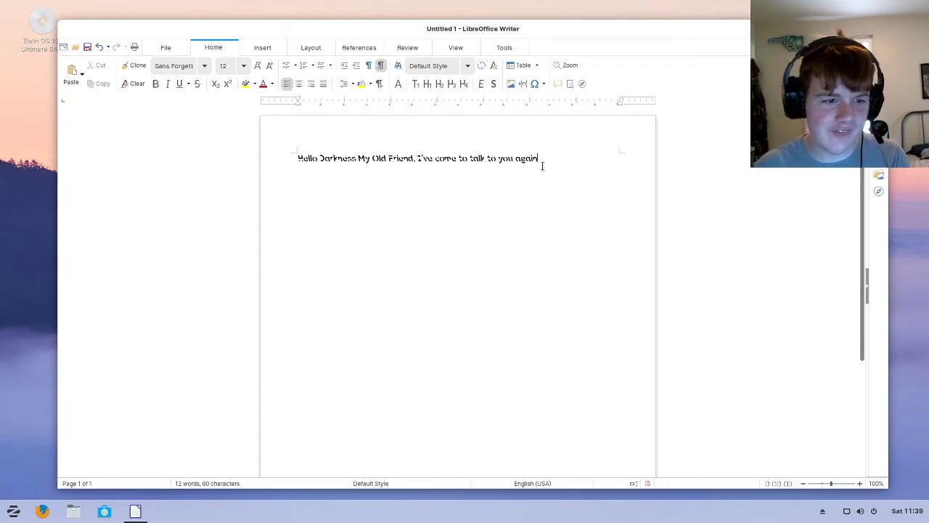
# Step: Enlarge the whole sentence to font size 16
pyautogui.hotkey('ctrl', 'a')
pyautogui.hotkey('ctrl', ']')
pyautogui.hotkey('ctrl', ']')
pyautogui.doubleClick(354, 159)
pyautogui.tripleClick(355, 160)
pyautogui.click(618, 288)
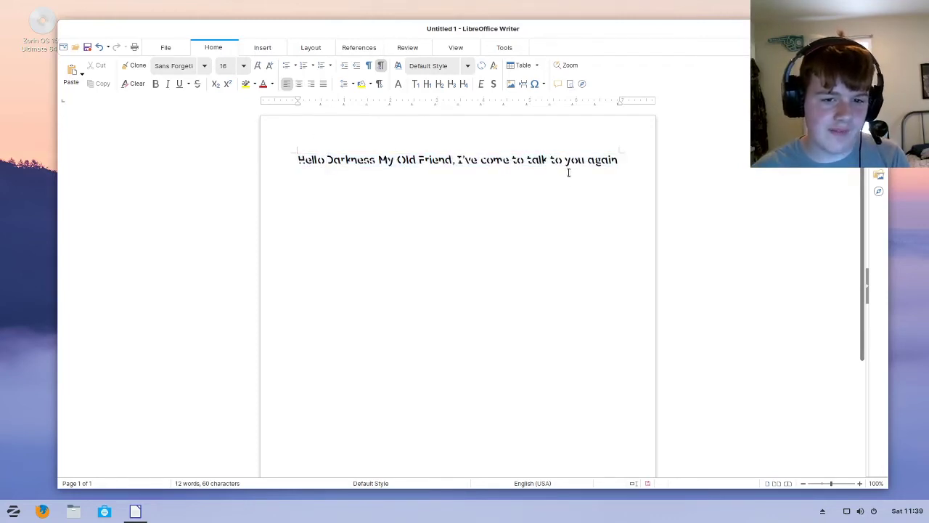
pyautogui.scroll(-1, 565, 176)
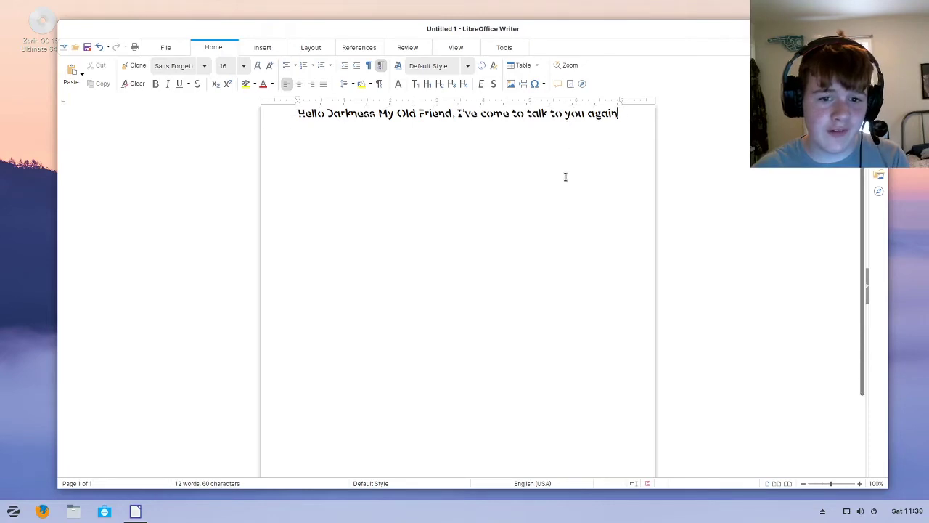
pyautogui.scroll(1, 564, 177)
pyautogui.scroll(-1, 565, 176)
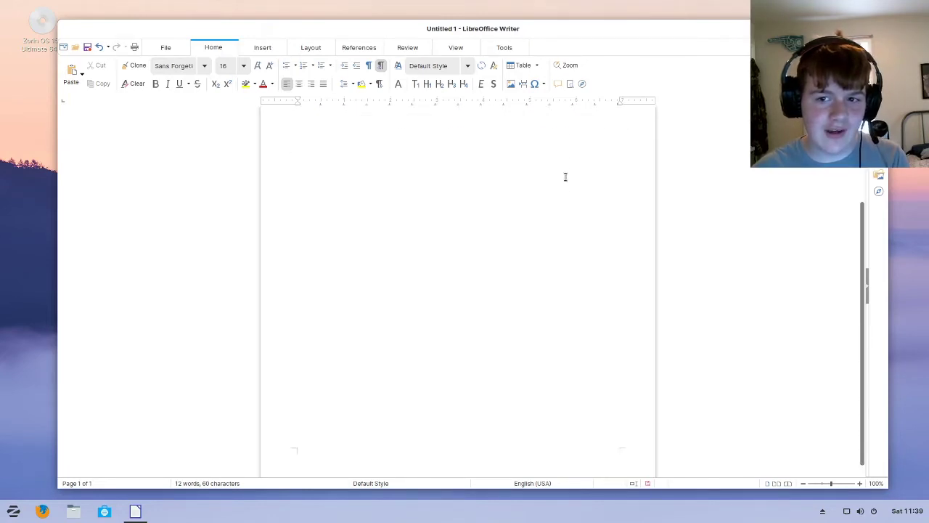
pyautogui.scroll(1, 565, 176)
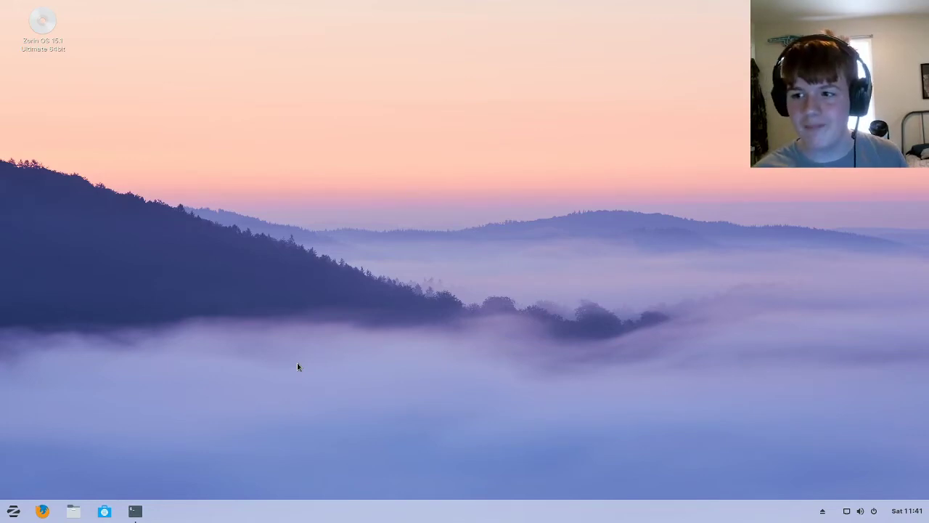
# Step: Show the desktop theme settings and choose the background option that switches automatically between light and dark
pyautogui.scroll(-5, 454, 187)
pyautogui.scroll(5, 457, 175)
pyautogui.click(434, 118)
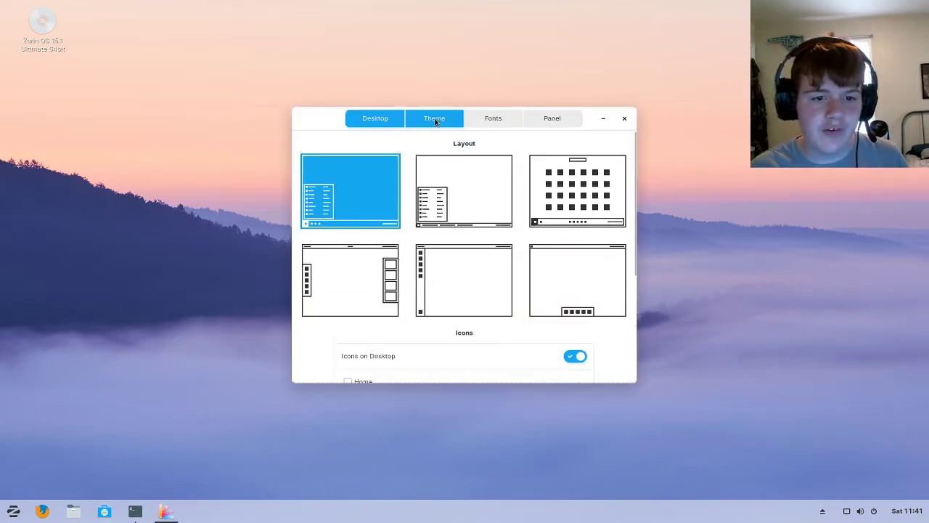
pyautogui.click(512, 216)
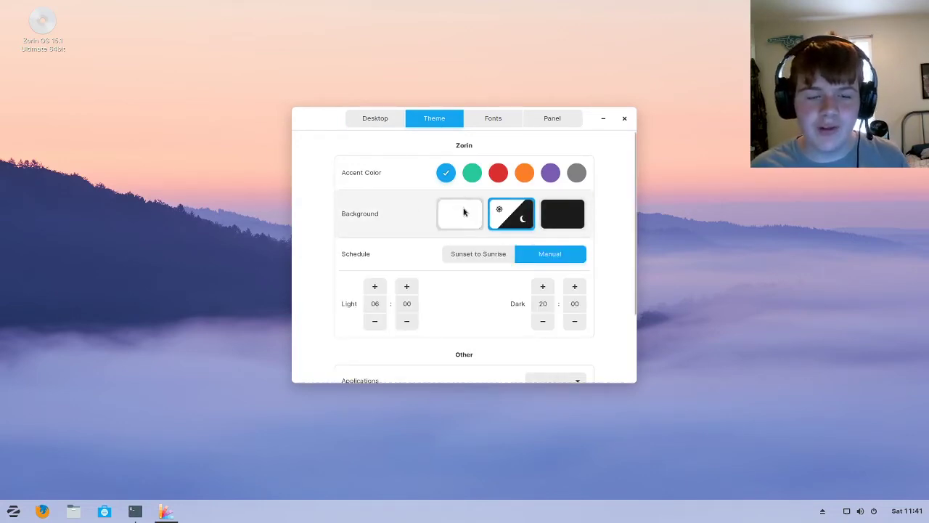
pyautogui.click(521, 220)
pyautogui.click(521, 219)
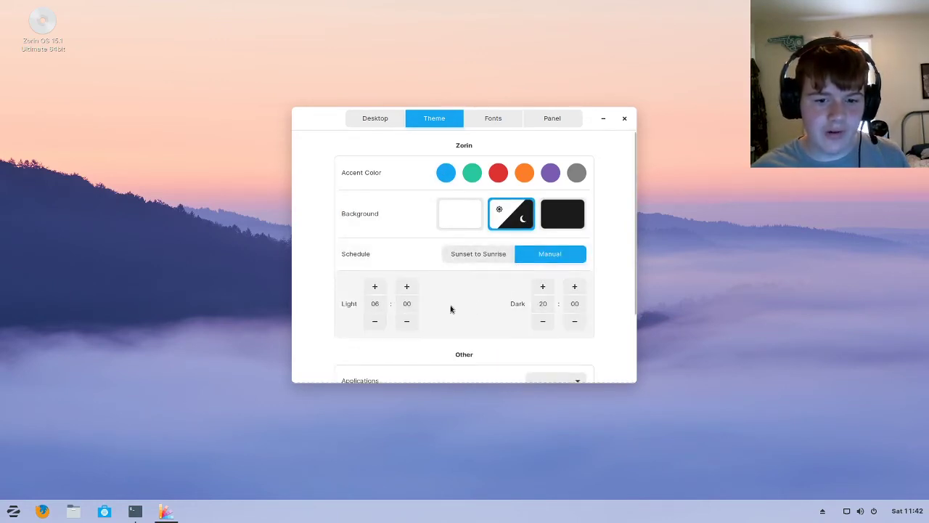
# Step: Inspect the light and dark start hours in the manual theme schedule
pyautogui.doubleClick(533, 304)
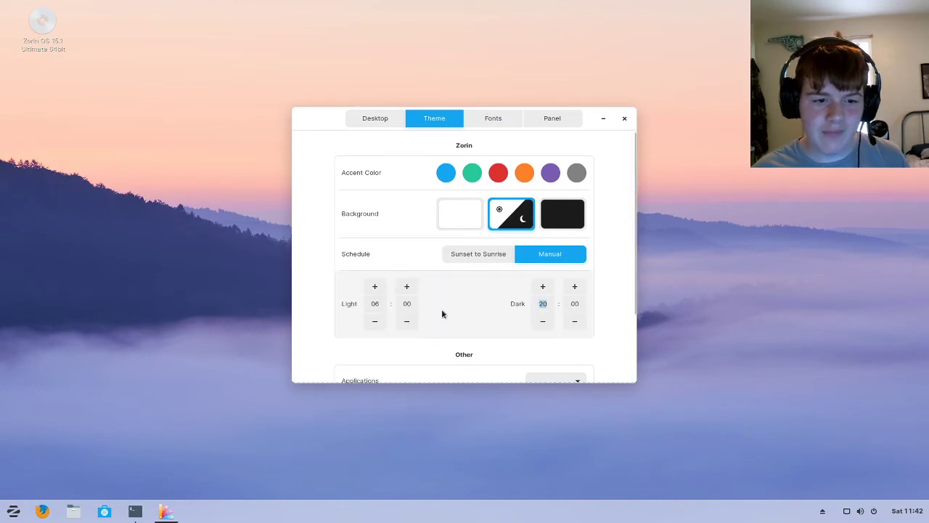
pyautogui.click(374, 303)
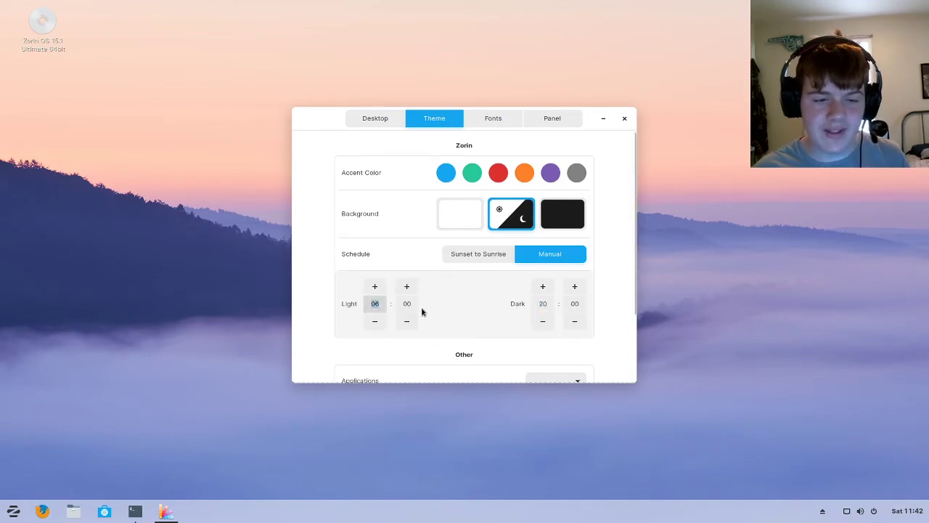
pyautogui.click(541, 303)
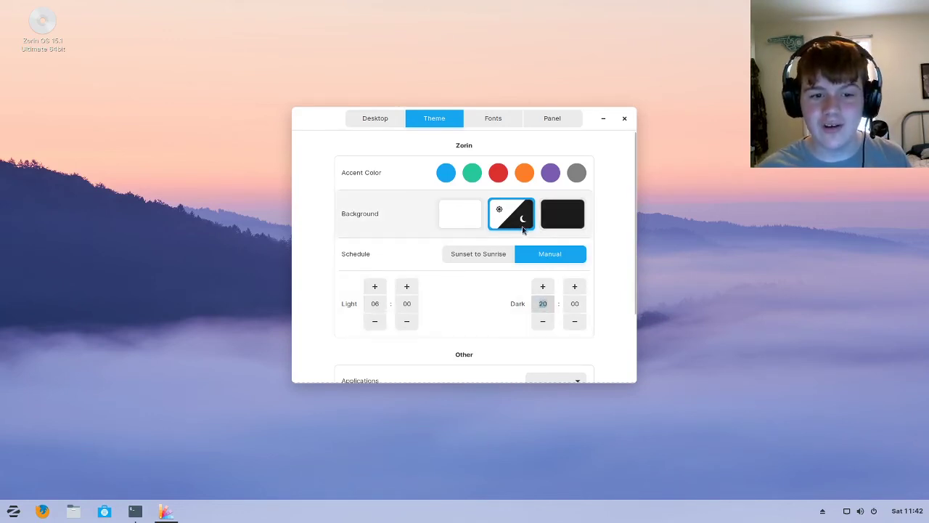
# Step: Set the theme background to dark and try the green accent color
pyautogui.click(561, 215)
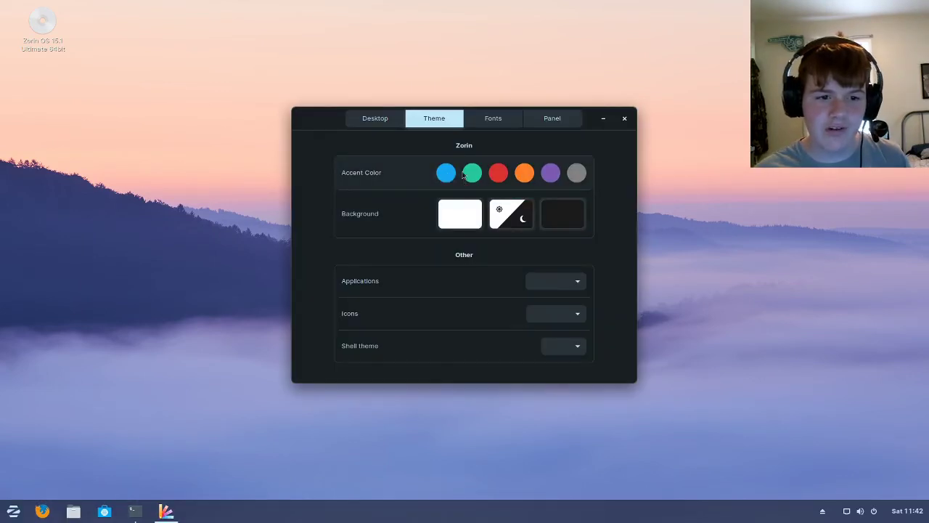
pyautogui.click(475, 176)
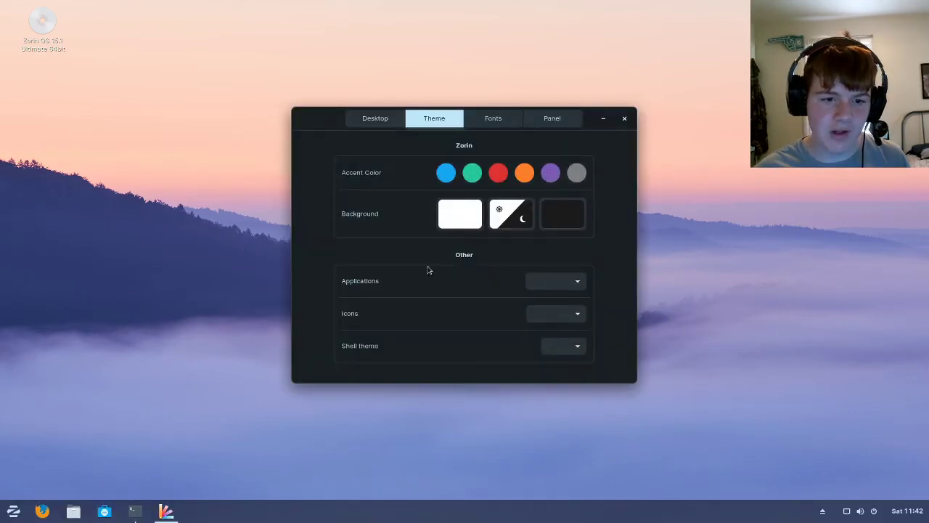
pyautogui.moveTo(322, 126); pyautogui.dragTo(340, 124)
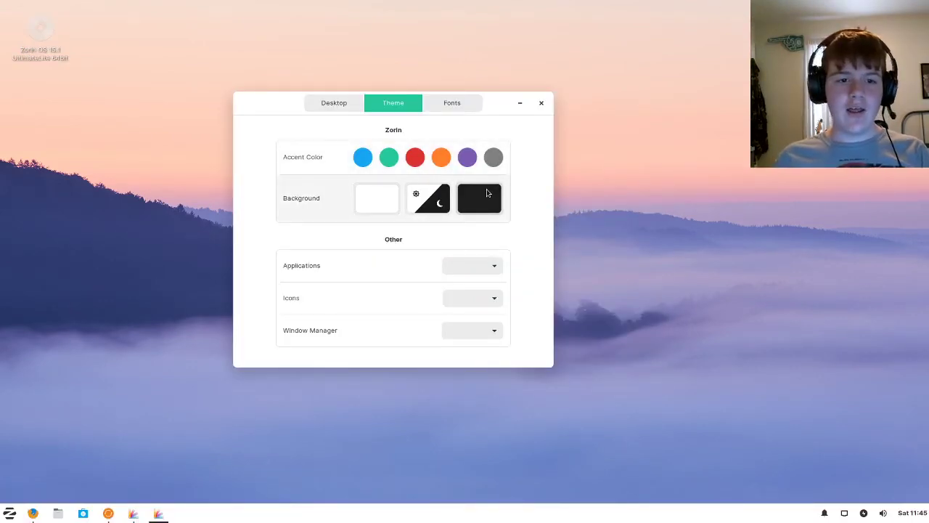
# Step: Try the dark theme background in Zorin OS Lite and minimize the theme settings window
pyautogui.click(482, 197)
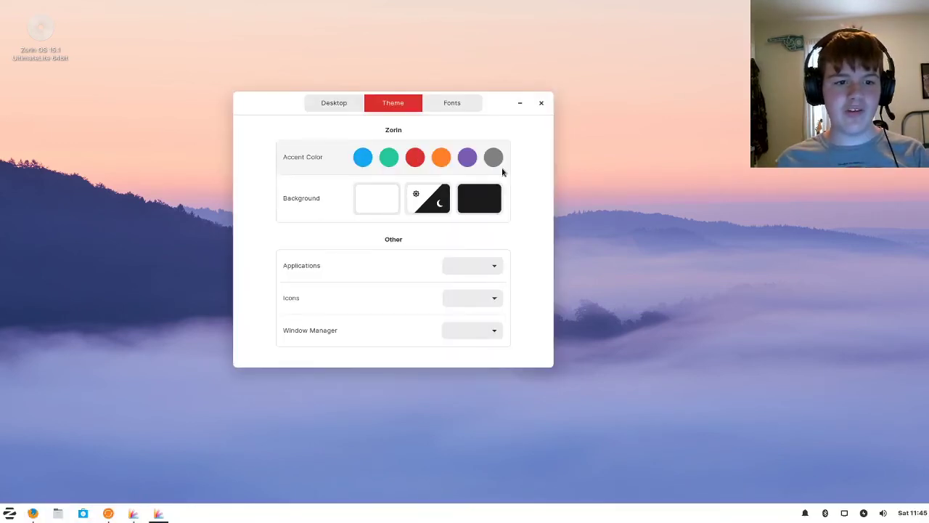
pyautogui.click(520, 103)
# Step: Preview the ZorinGrey-Dark and ZorinGreen-Dark styles in the Appearance window and apply ZorinBlue-Dark
pyautogui.moveTo(451, 119); pyautogui.dragTo(545, 95)
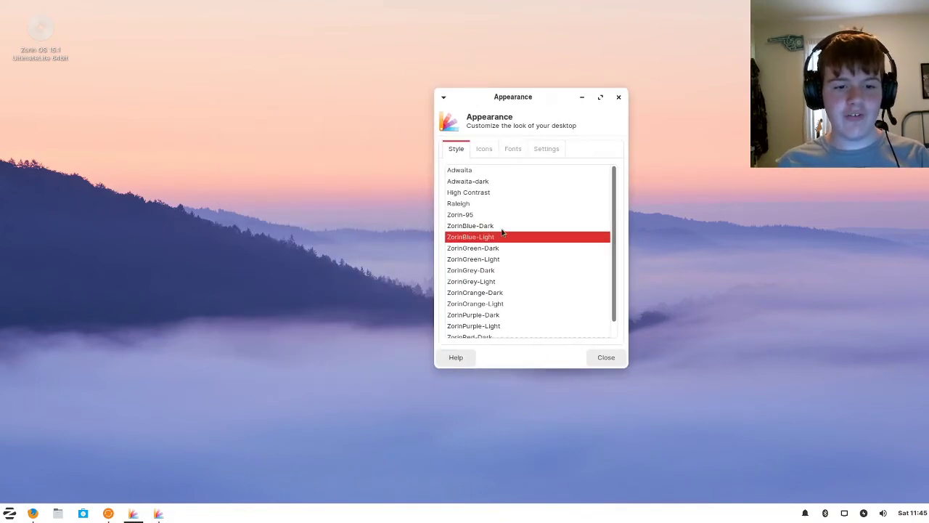
pyautogui.scroll(-1, 499, 237)
pyautogui.scroll(1, 504, 261)
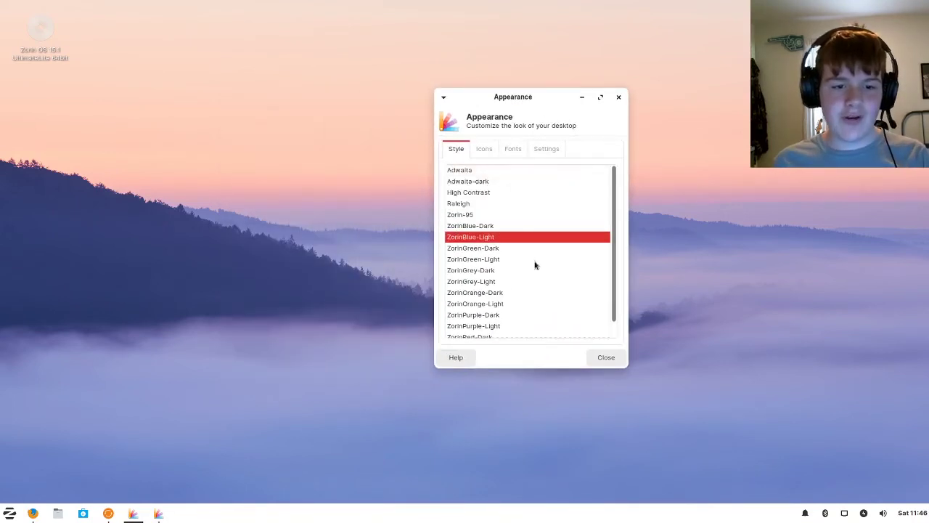
pyautogui.scroll(-1, 535, 265)
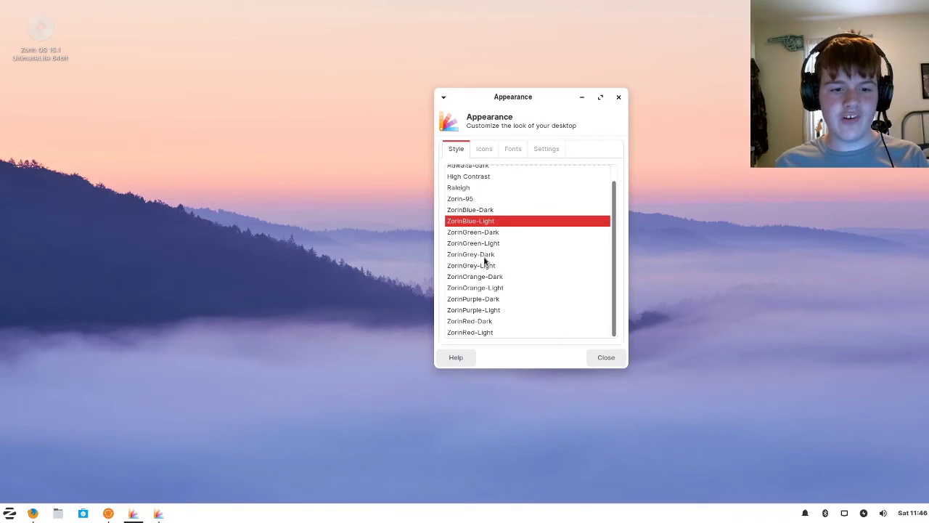
pyautogui.moveTo(504, 103); pyautogui.dragTo(489, 138)
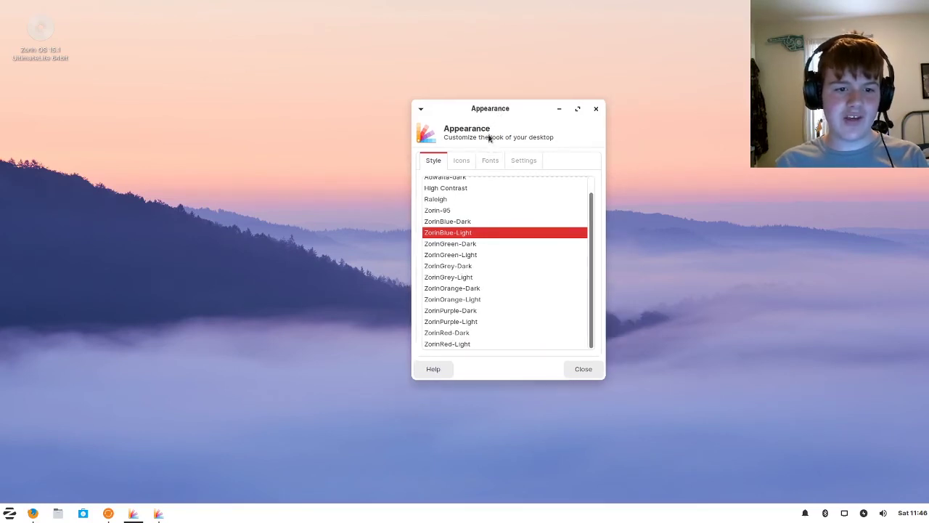
pyautogui.click(469, 266)
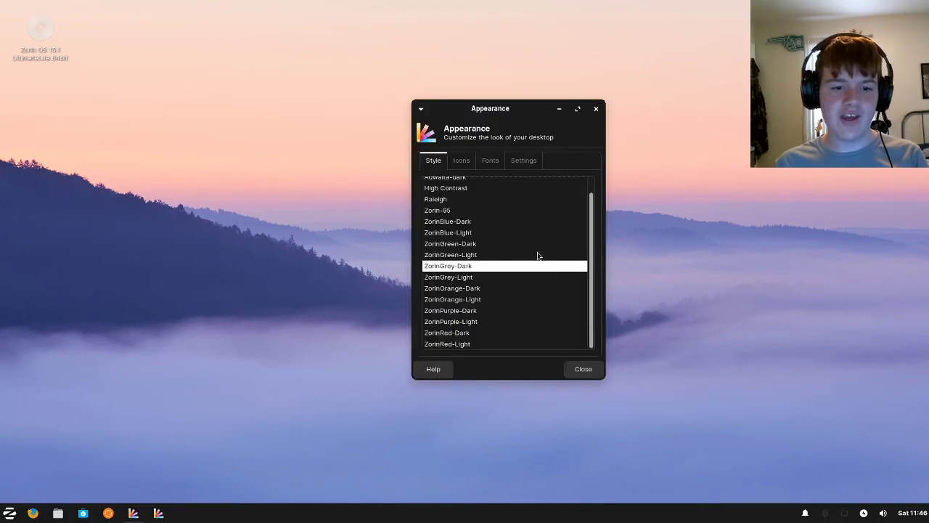
pyautogui.click(485, 244)
pyautogui.click(468, 221)
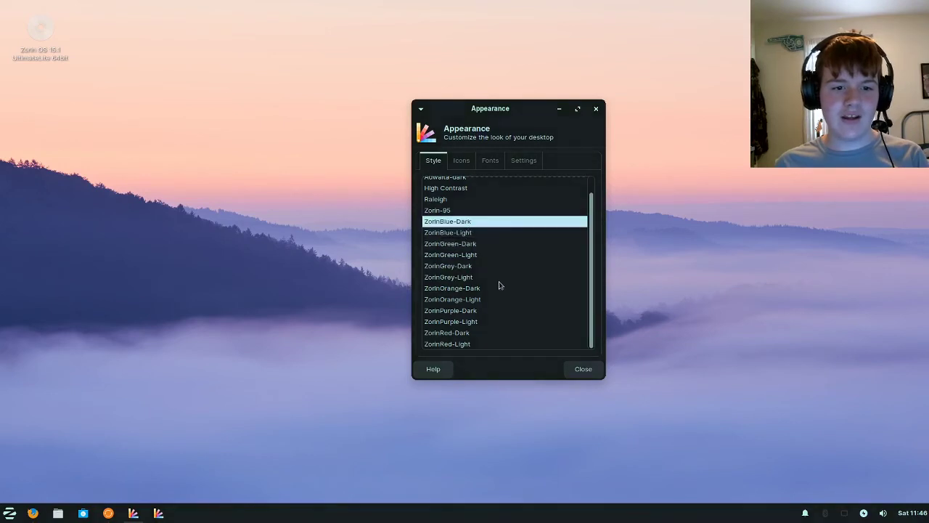
# Step: Preview the ZorinOrange-Dark and ZorinRed-Dark styles in the Appearance window and apply ZorinPurple-Dark
pyautogui.click(464, 288)
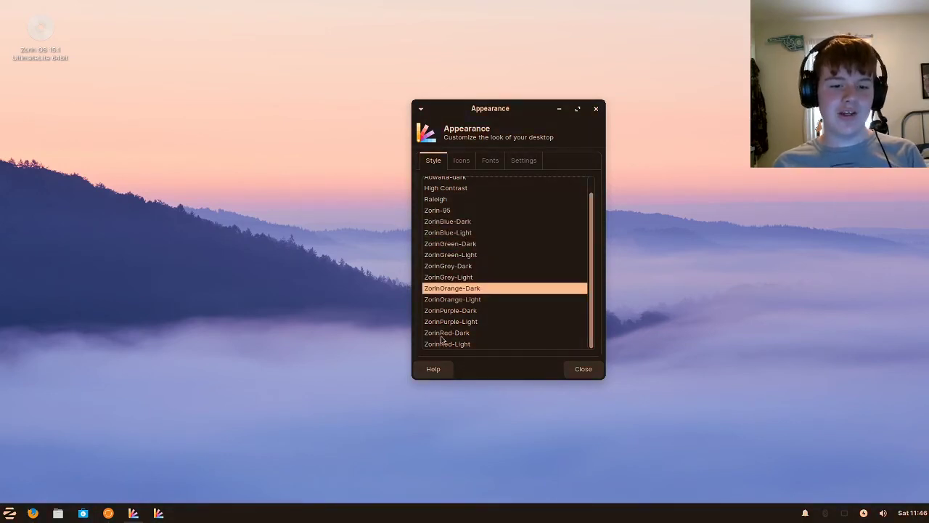
pyautogui.click(441, 334)
pyautogui.click(466, 310)
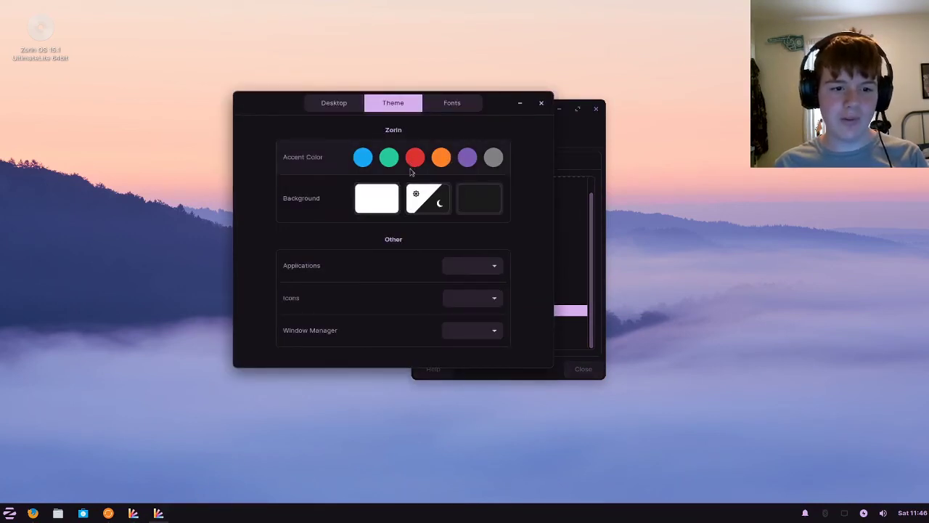
# Step: Set the window manager theme to Moheli and place the Appearance window beside the theme settings window
pyautogui.moveTo(500, 116); pyautogui.dragTo(471, 108)
pyautogui.click(443, 323)
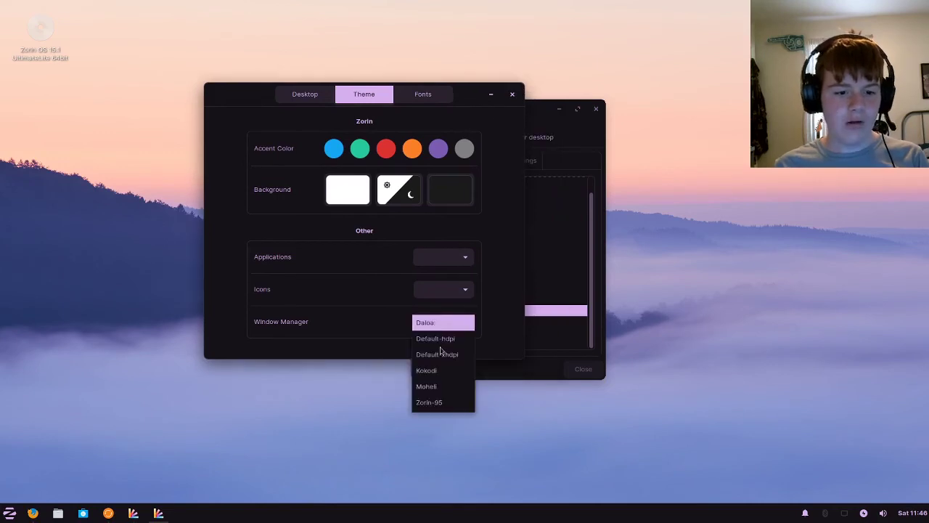
pyautogui.click(427, 387)
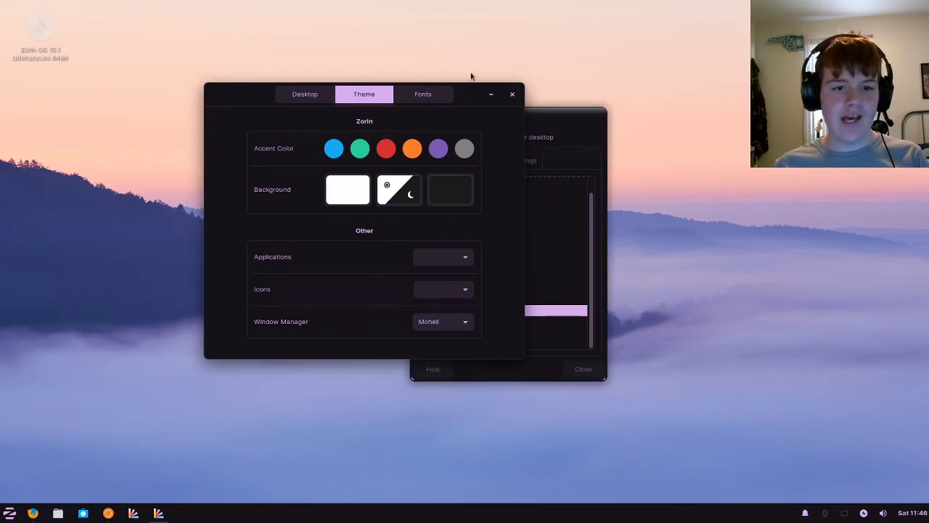
pyautogui.click(529, 109)
pyautogui.moveTo(529, 109); pyautogui.dragTo(643, 99)
# Step: Try the Kokodi and Daloa window manager themes, moving the Appearance window clear of the settings, and apply Zorin-95
pyautogui.click(438, 327)
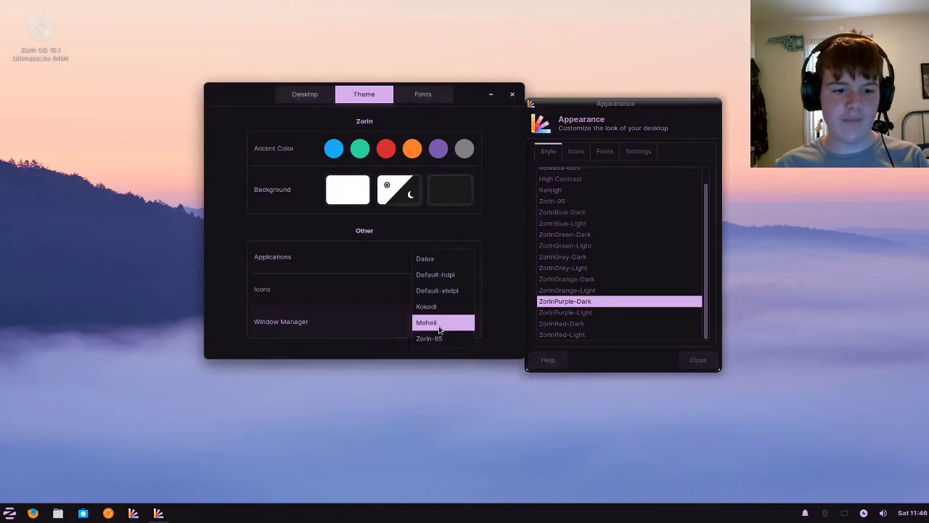
pyautogui.click(550, 219)
pyautogui.scroll(2, 440, 323)
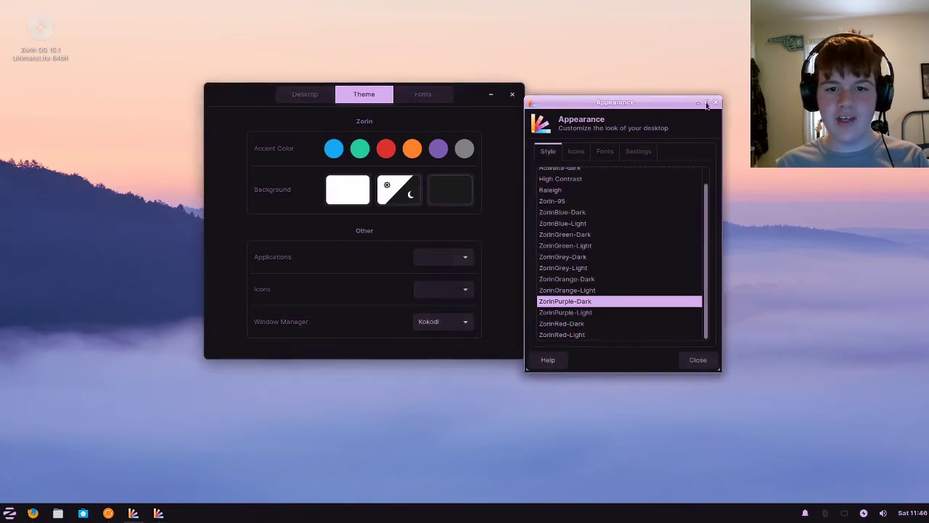
pyautogui.click(440, 320)
pyautogui.click(435, 356)
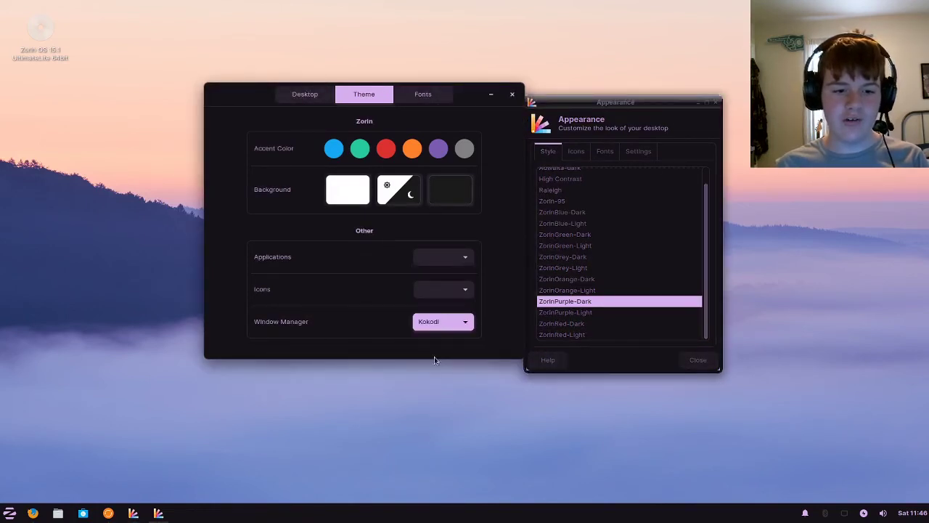
pyautogui.moveTo(646, 109); pyautogui.dragTo(689, 101)
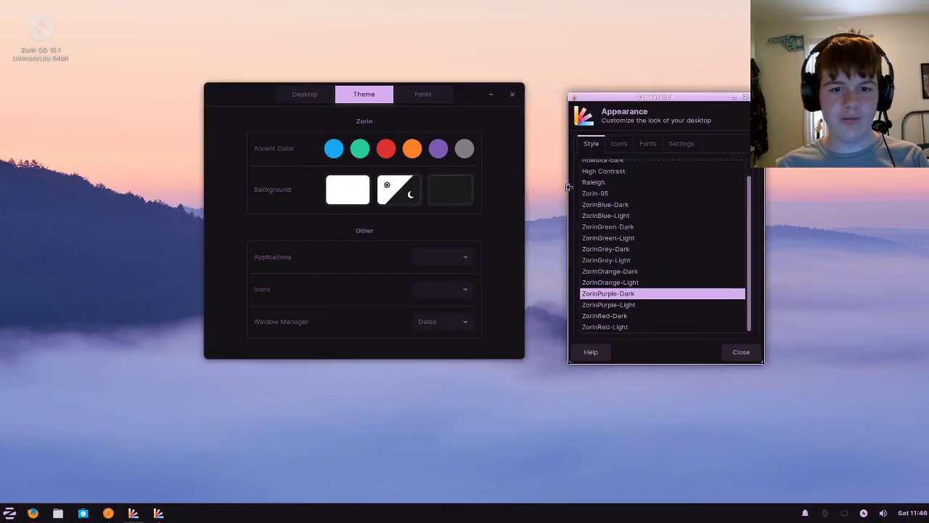
pyautogui.click(442, 322)
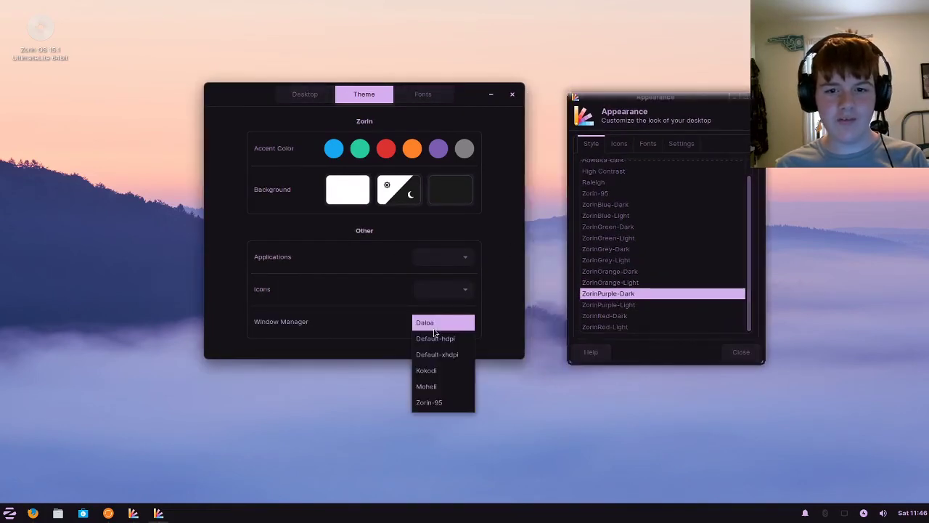
pyautogui.click(447, 404)
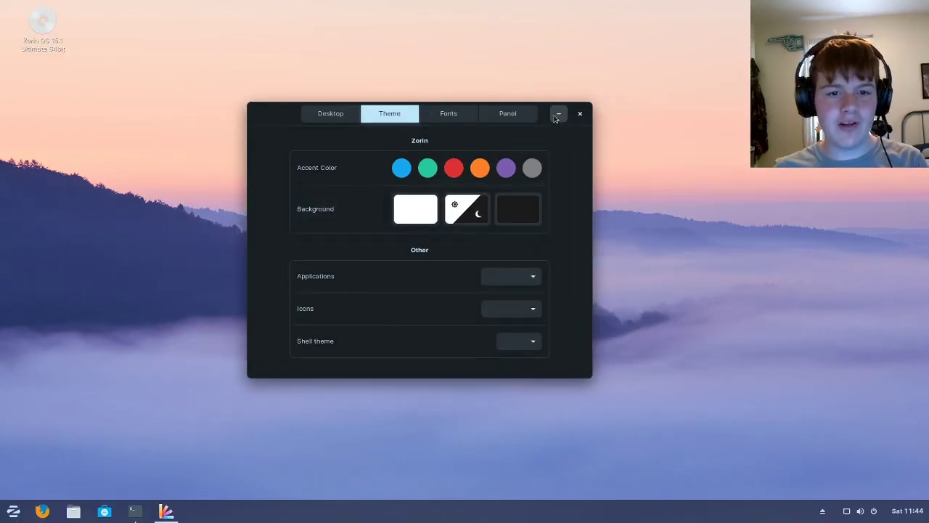
# Step: Reposition the theme settings window on the Zorin OS Ultimate desktop and close it
pyautogui.moveTo(545, 116); pyautogui.dragTo(552, 105)
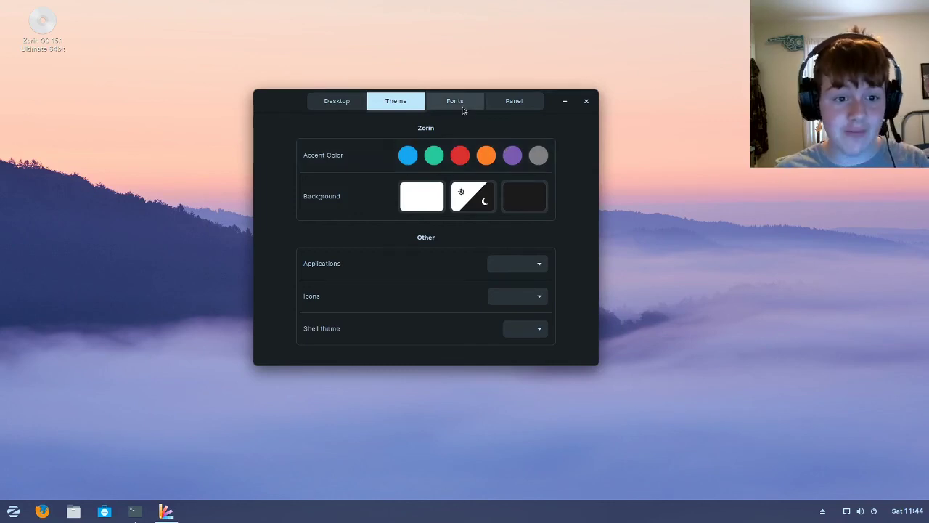
pyautogui.click(586, 101)
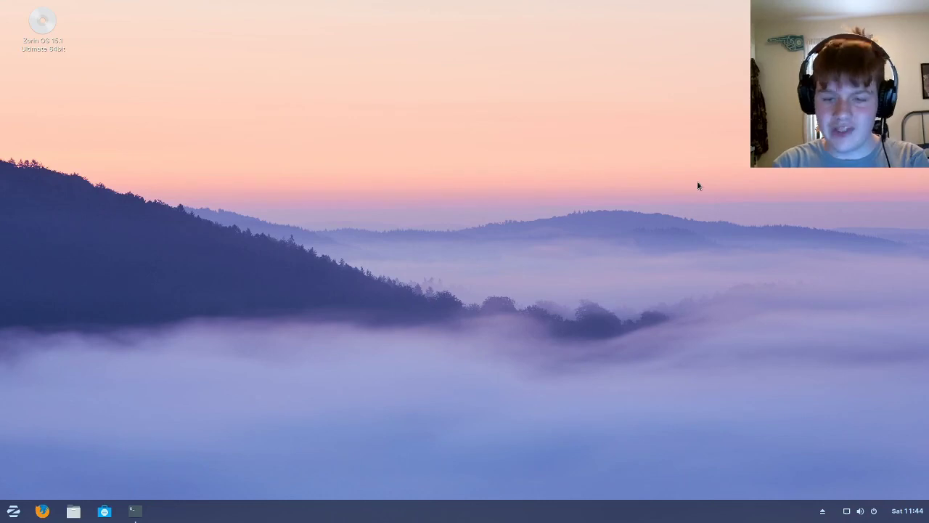